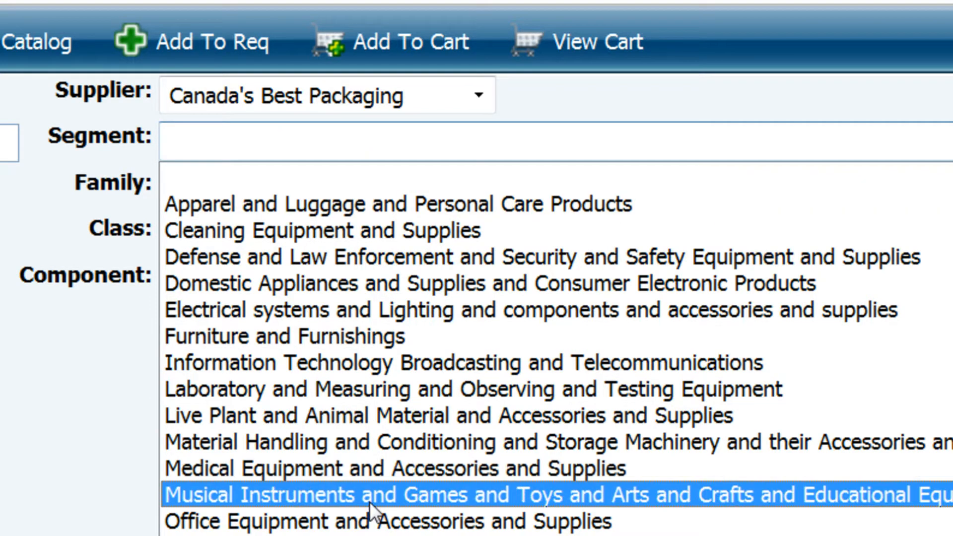
Step: Filter the catalog by the segment Office Equipment and Accessories and Supplies and the family Office supplies
left_click(372, 521)
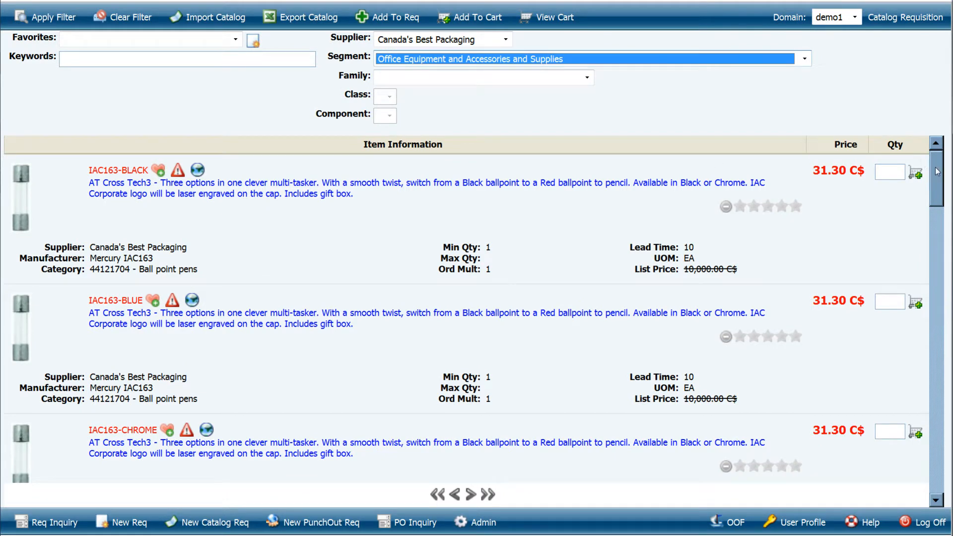
mouse_move(937, 172)
left_mouse_down()
mouse_move(937, 204)
mouse_move(938, 166)
left_mouse_up()
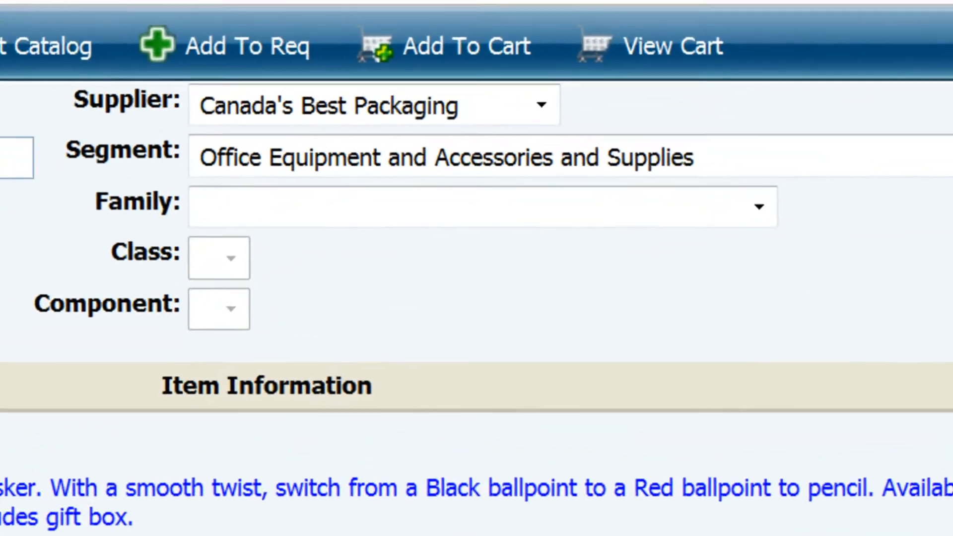
left_click(764, 213)
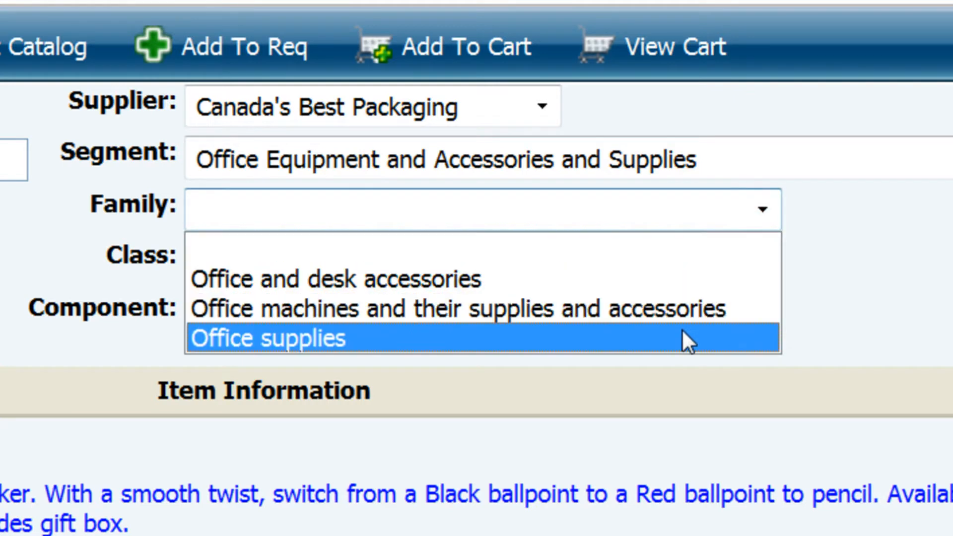
left_click(529, 333)
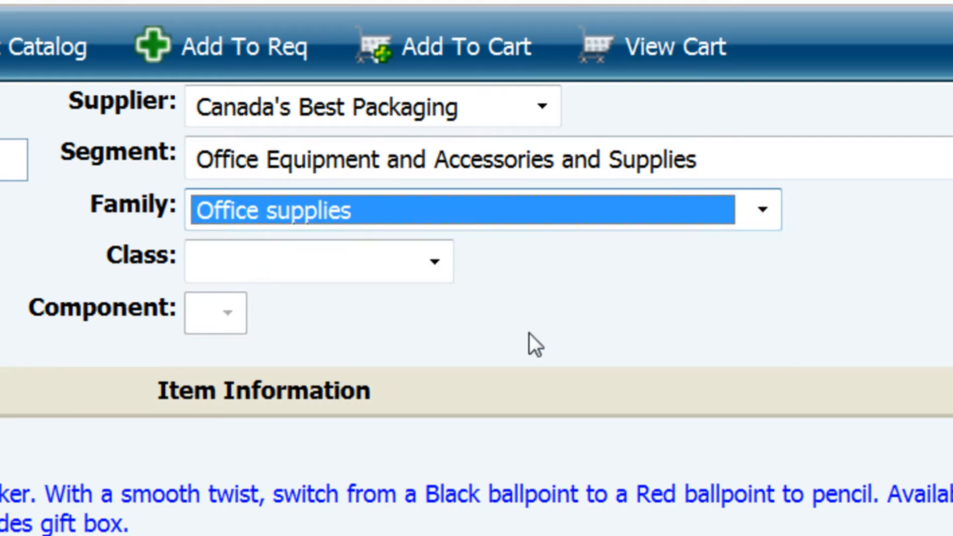
Step: Narrow the catalog to the class Writing instruments and the component Ball point pens
left_click(430, 270)
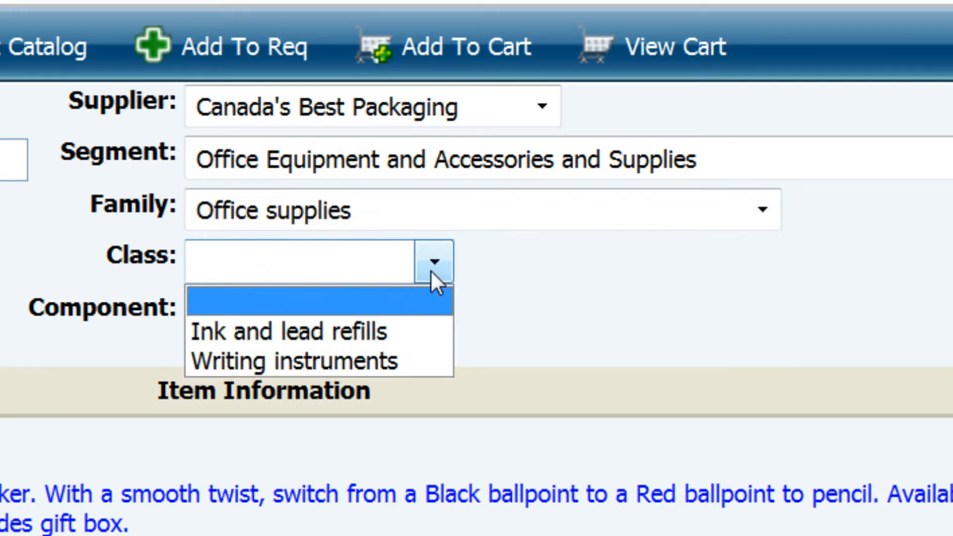
left_click(403, 351)
left_click(385, 318)
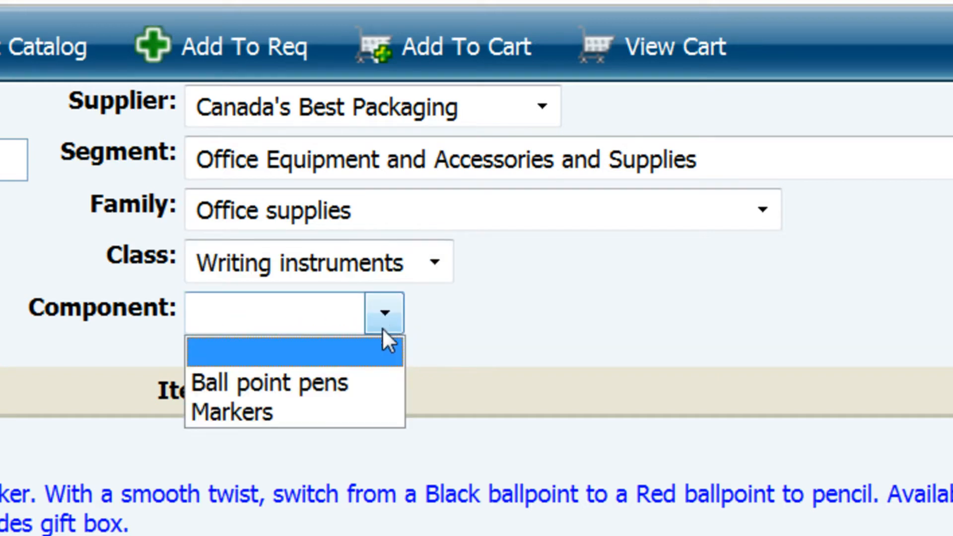
left_click(362, 380)
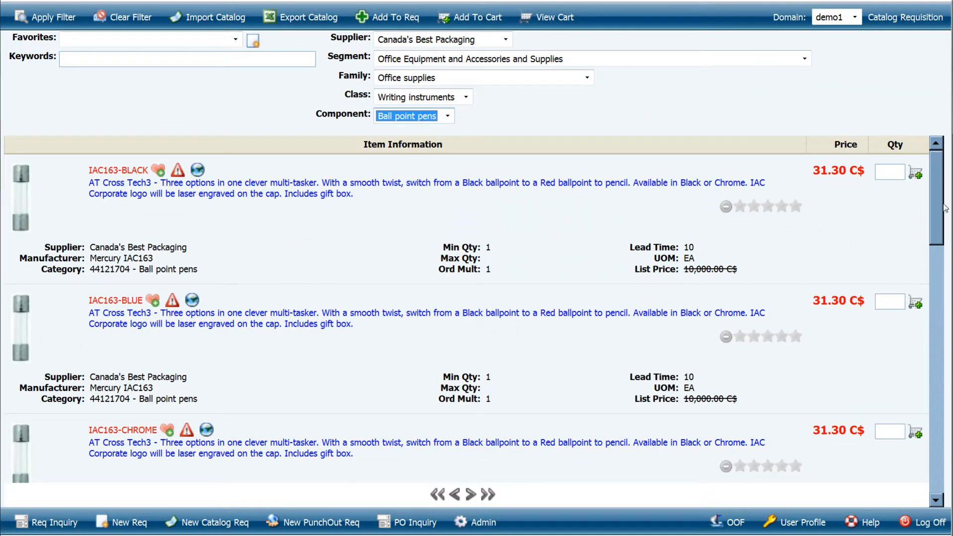
mouse_move(943, 209)
left_mouse_down()
mouse_move(937, 397)
mouse_move(945, 199)
left_mouse_up()
Step: Switch the component filter to Markers to view those items, and set it back to Ball point pens
left_click(448, 116)
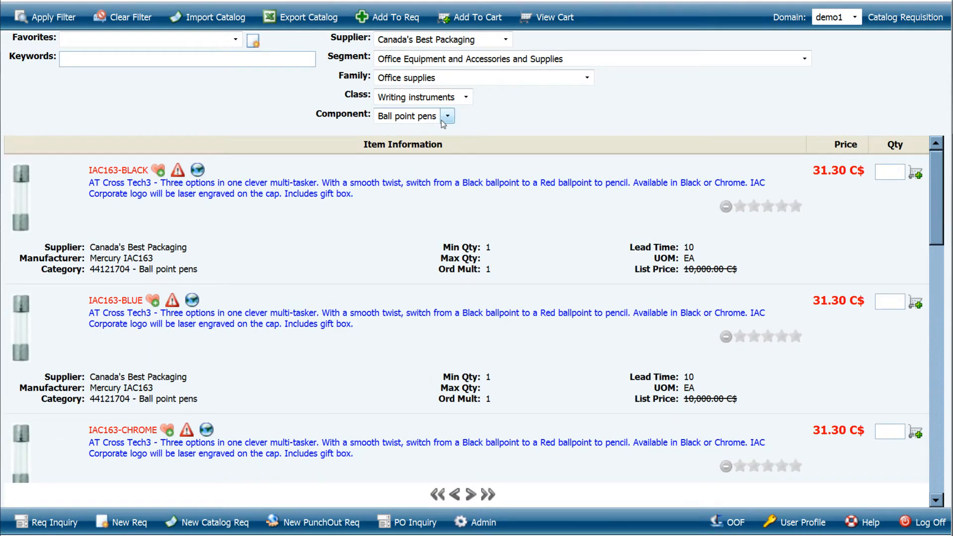
left_click(427, 151)
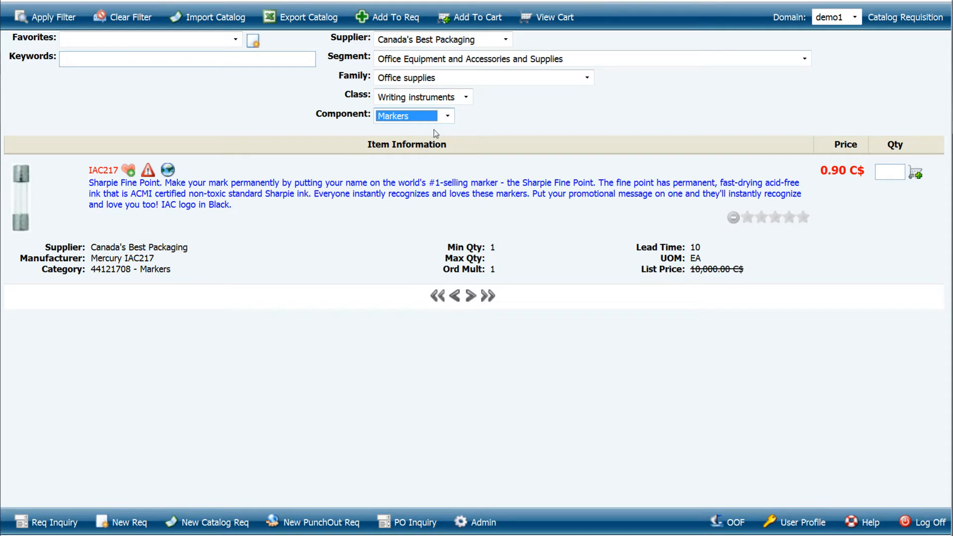
left_click(447, 116)
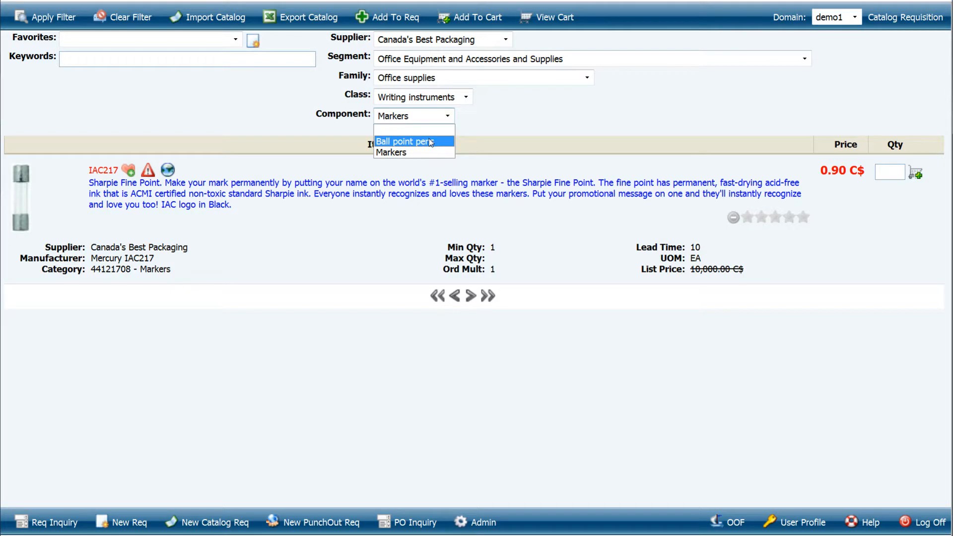
left_click(430, 142)
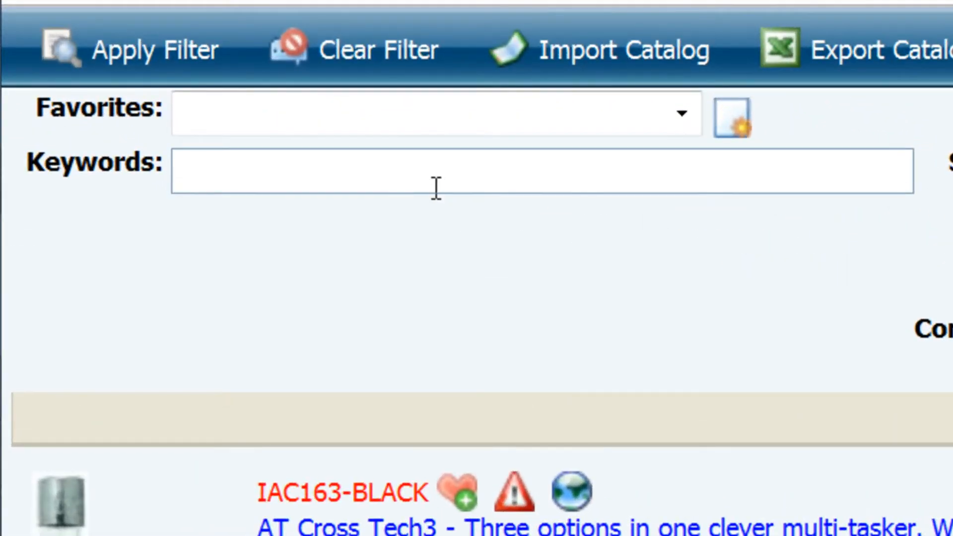
Step: Filter the ball point pens by the keyword "lacquer" and add the black and blue lacquer IAC167 pens to the cart
left_click(436, 186)
type("lacquer")
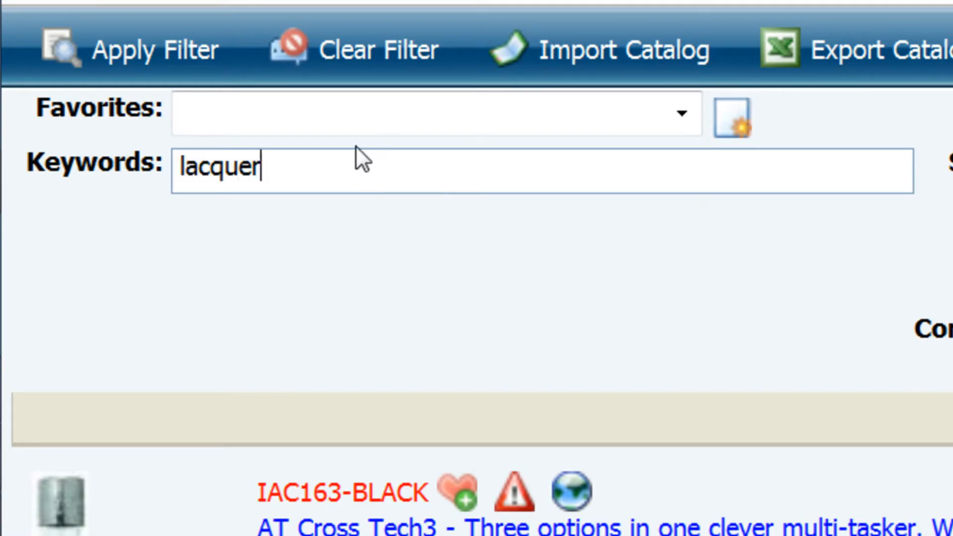
left_click(185, 75)
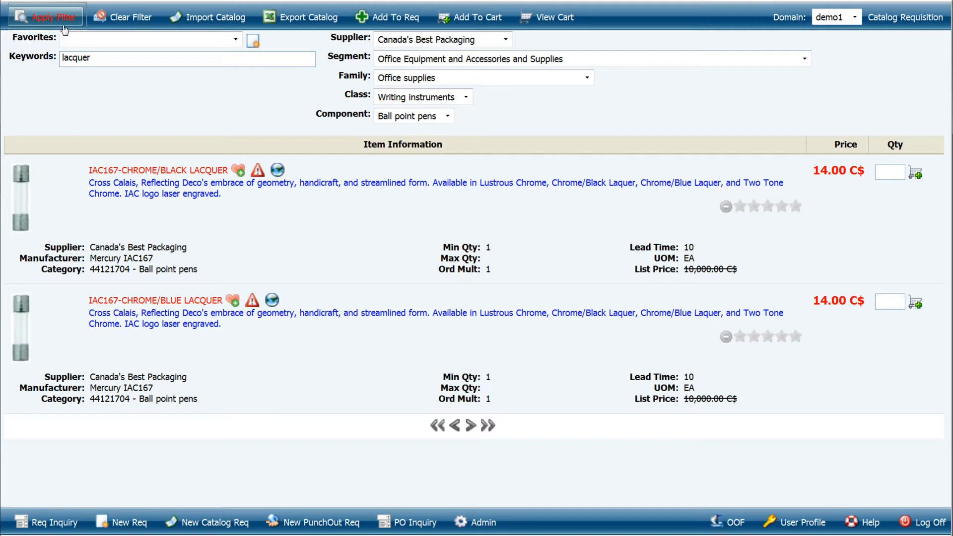
left_click(918, 176)
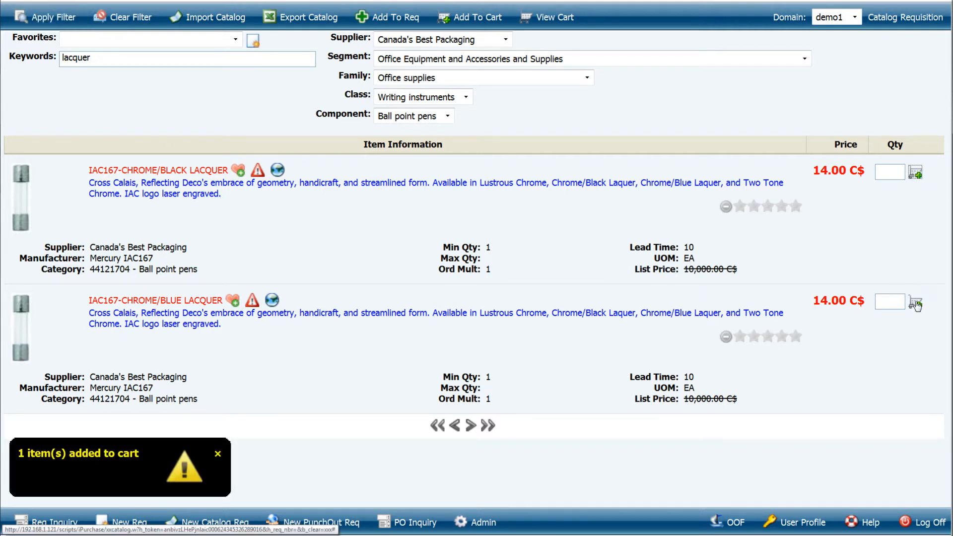
left_click(916, 304)
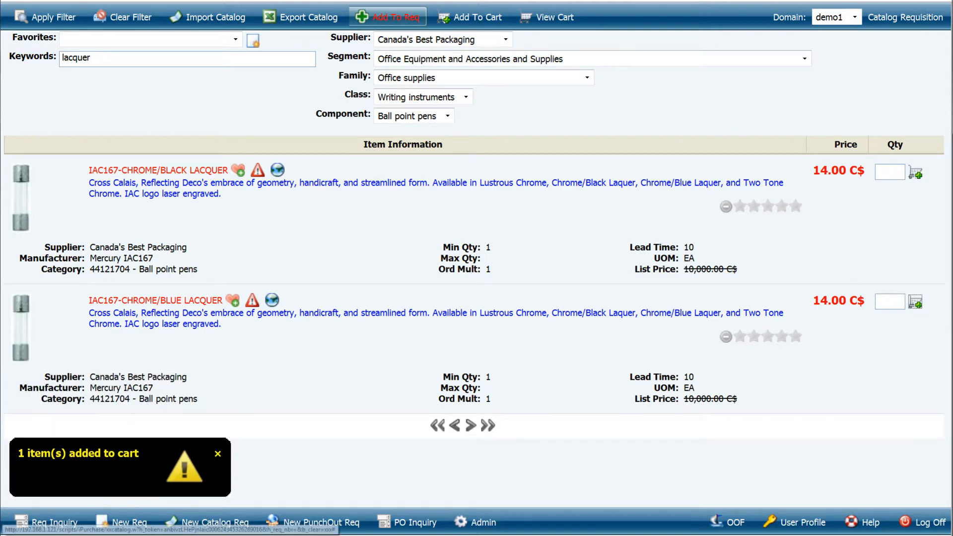
Step: Clear the filter and choose the segment Office Equipment and Accessories and Supplies with the family Office supplies
left_click(140, 12)
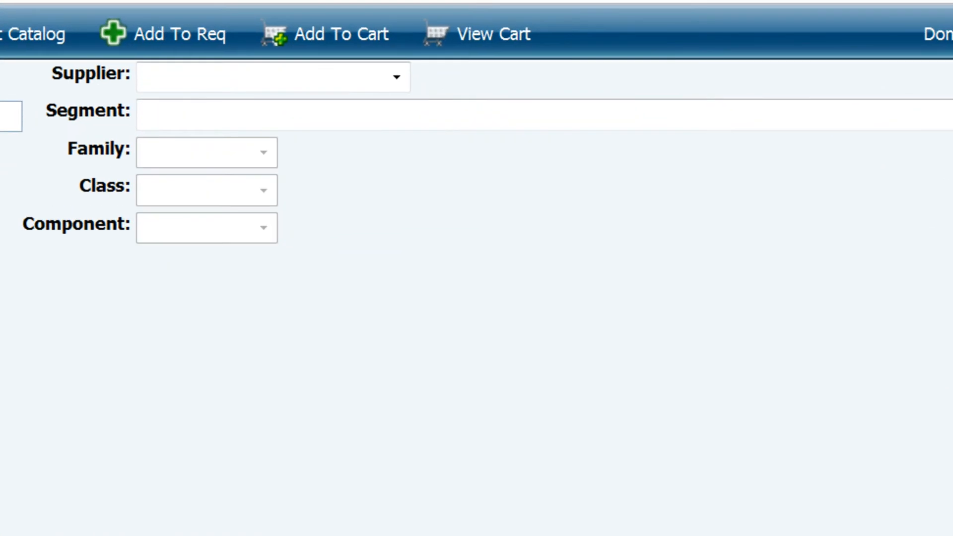
left_click(297, 115)
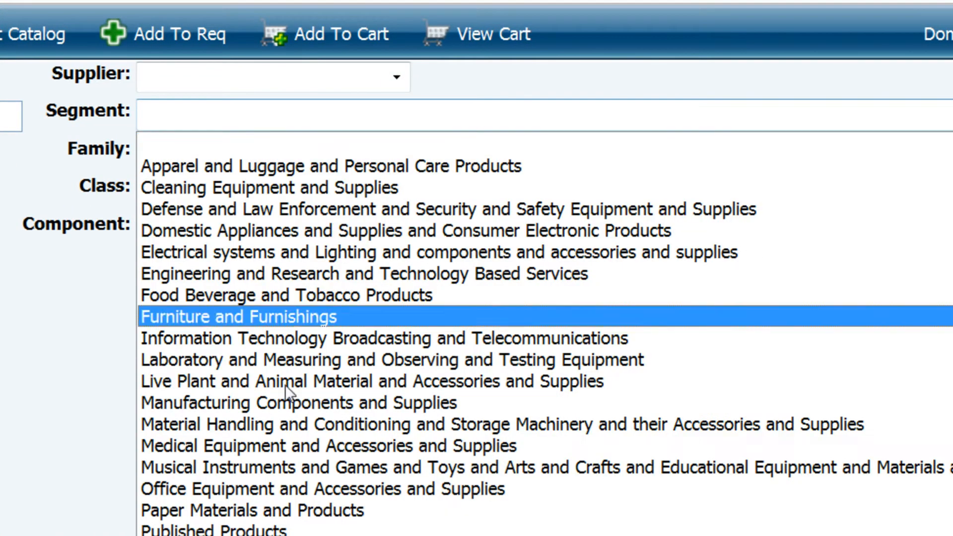
left_click(272, 489)
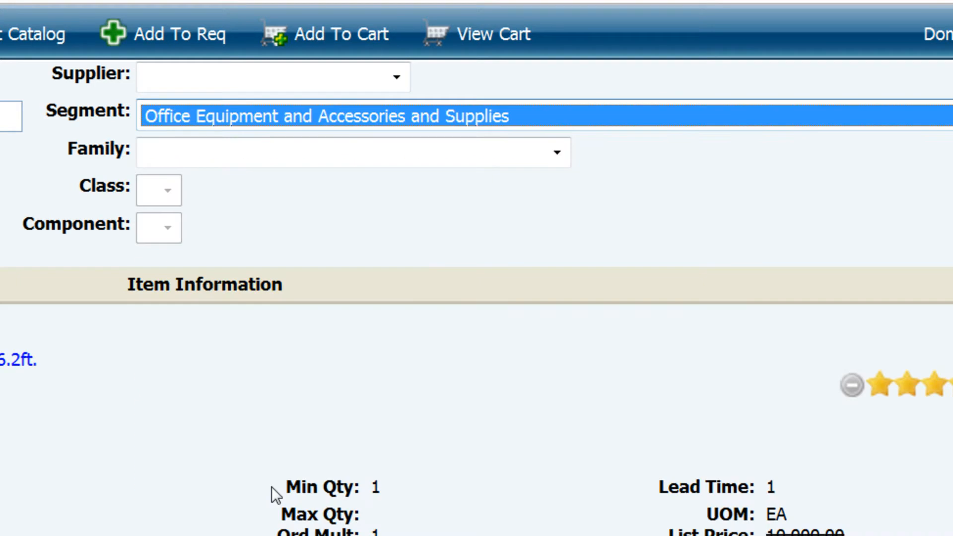
left_click(249, 157)
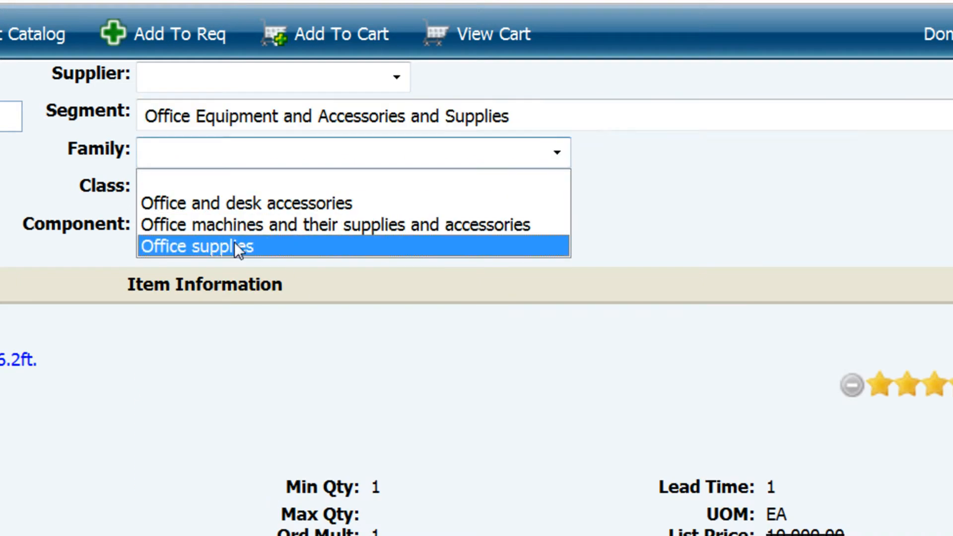
left_click(234, 243)
Step: Narrow the catalog to the class Writing instruments and the component Wooden pencils
left_click(229, 198)
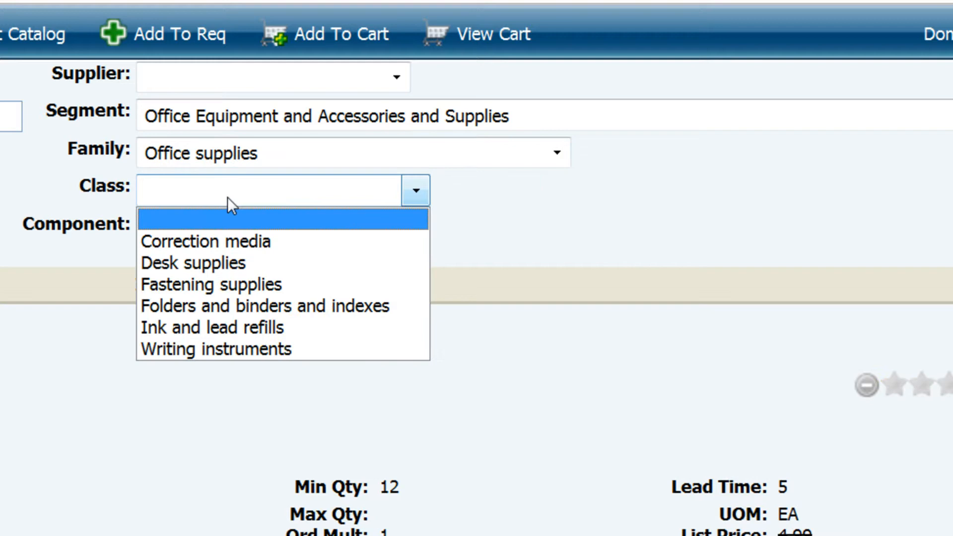
left_click(230, 348)
left_click(230, 233)
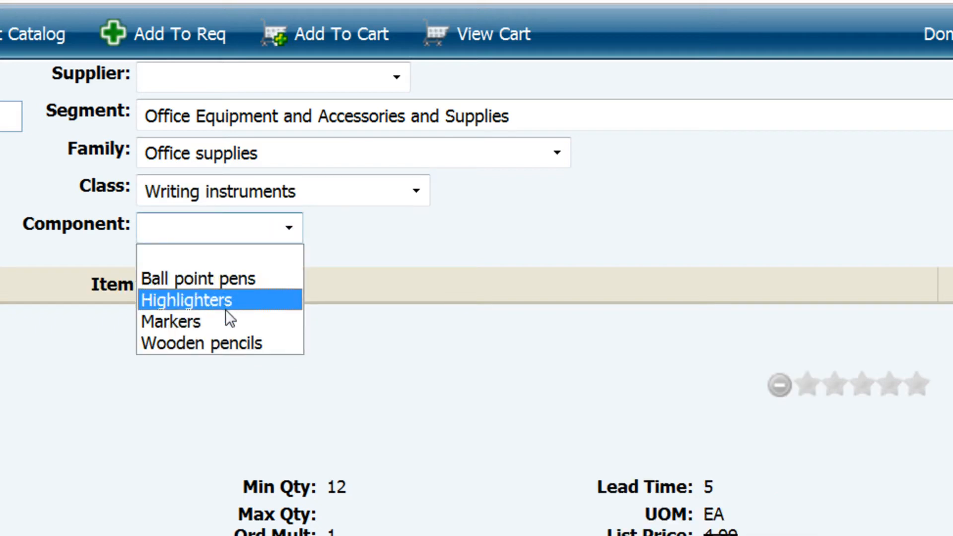
left_click(232, 343)
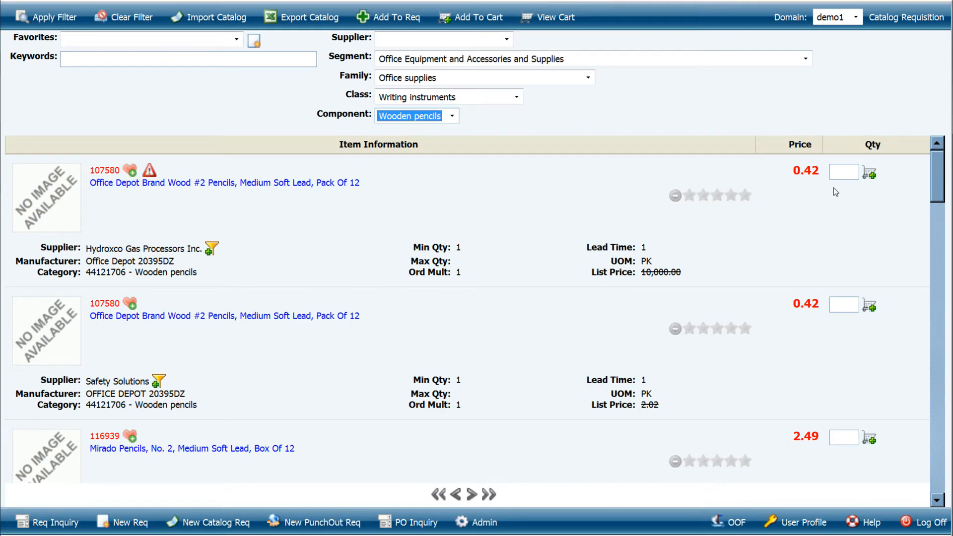
Step: Add both 107580 Office Depot wood pencil items to the cart and clear the catalog filter
left_click(869, 173)
left_click(869, 307)
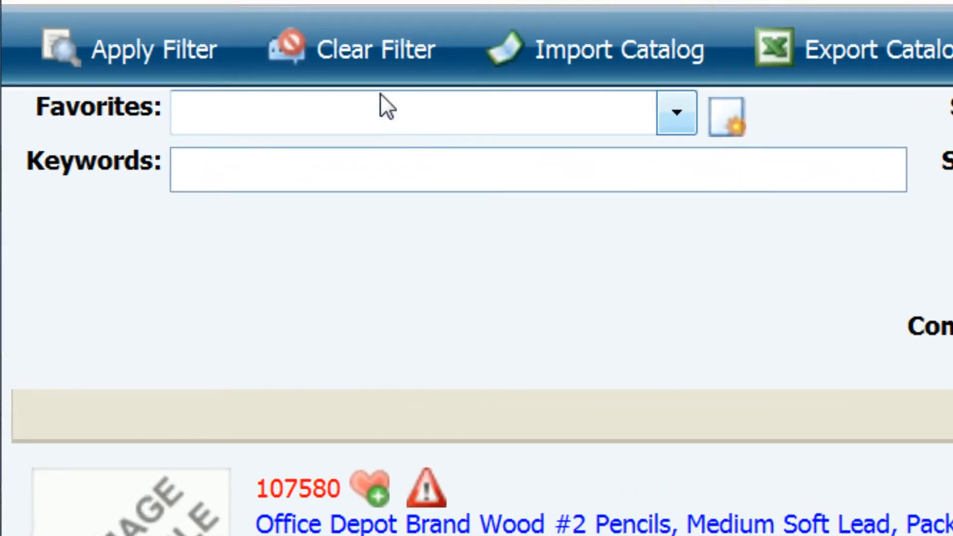
left_click(370, 67)
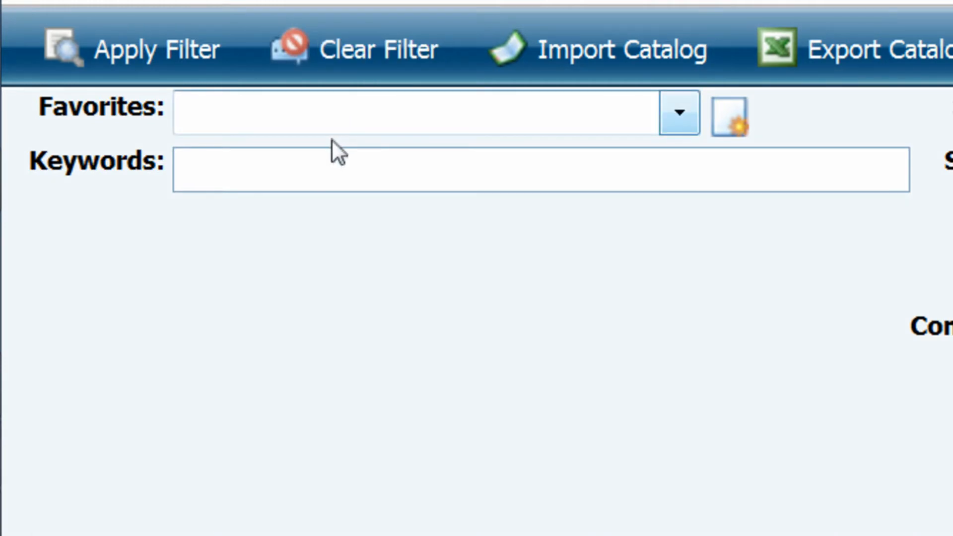
Step: Filter the whole catalog by the keywords "white pen"
left_click(331, 157)
type("white")
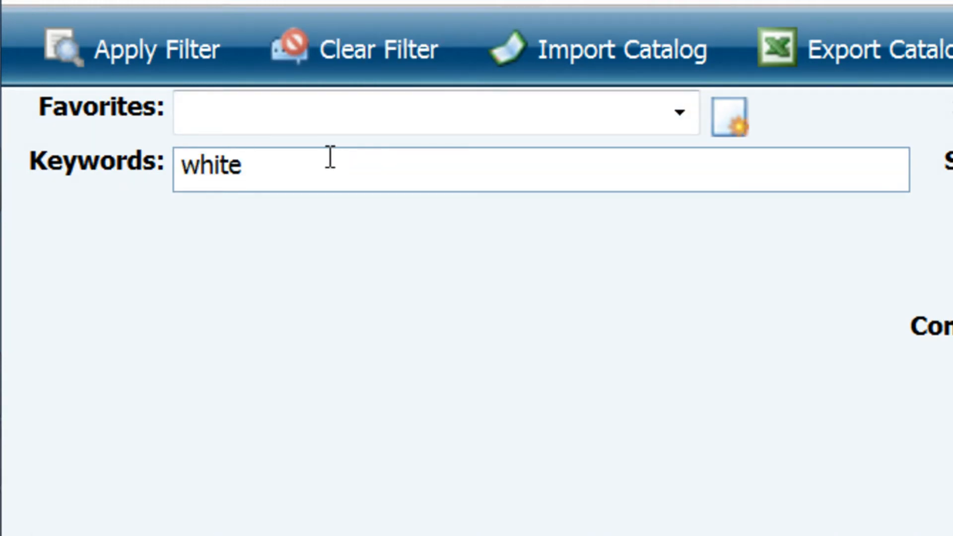
type(" pen")
left_click(176, 65)
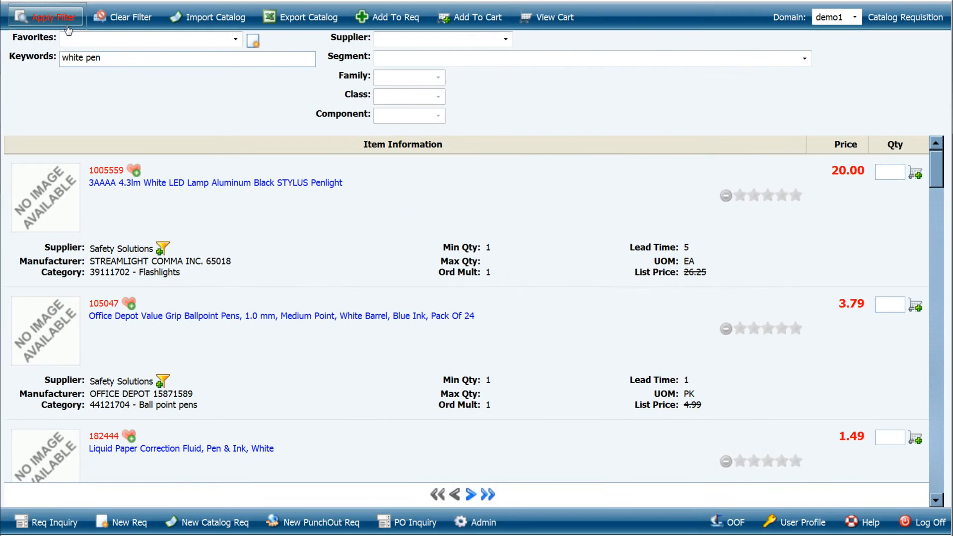
Step: Refine the keyword filter to "white pen LED" and add the 1005559 STYLUS Penlight to the cart
left_click(119, 59)
type("LED")
left_click(45, 16)
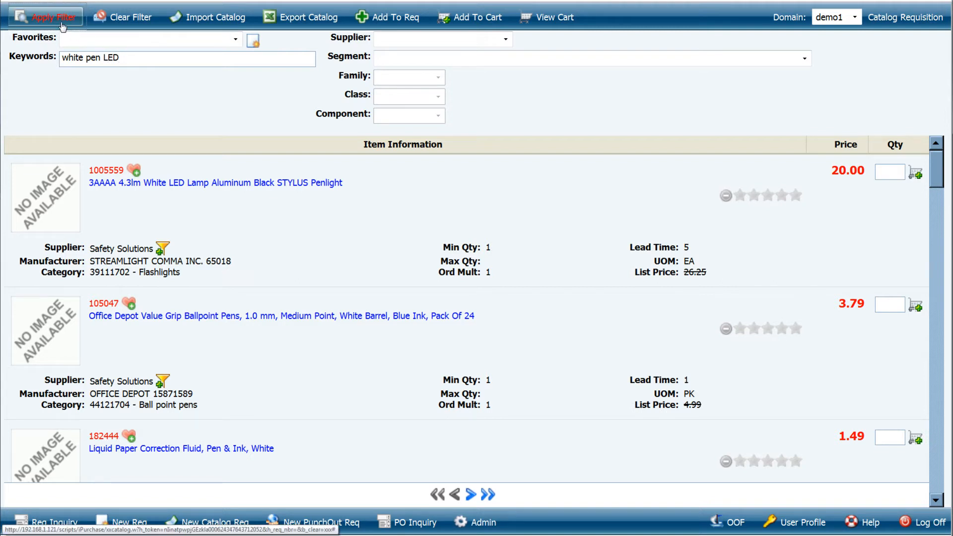
left_click(916, 174)
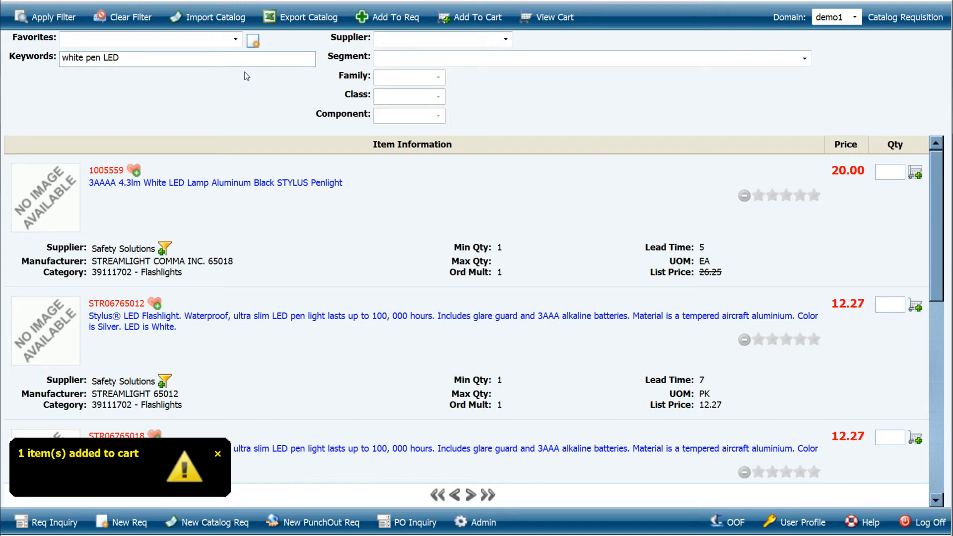
Step: Clear the filter and show the items of the Demo 1 favorites list, followed by those of the New one list
left_click(125, 17)
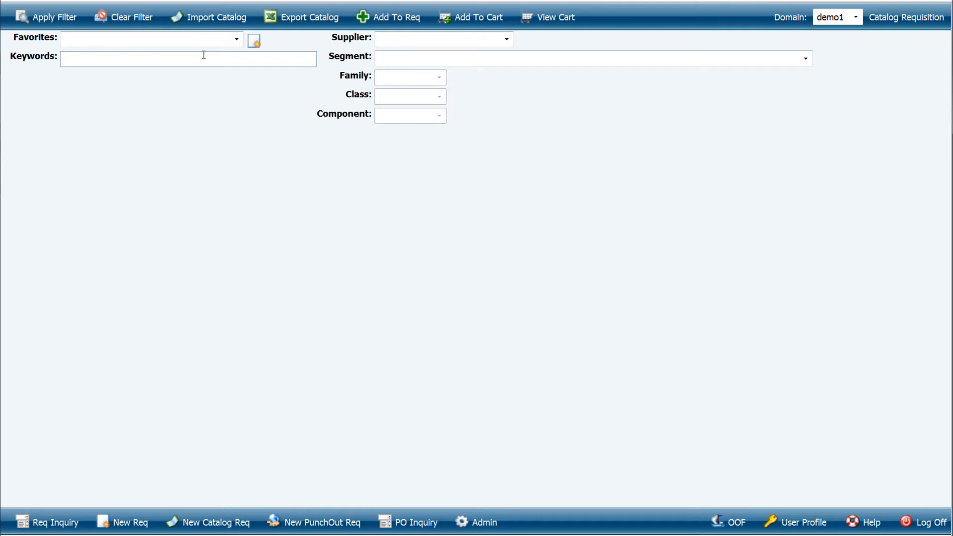
left_click(237, 40)
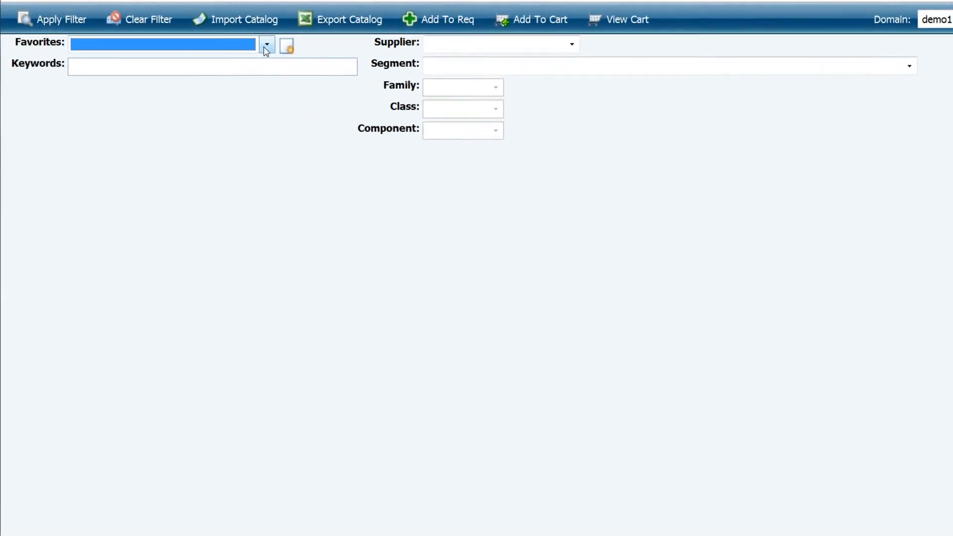
left_click(317, 54)
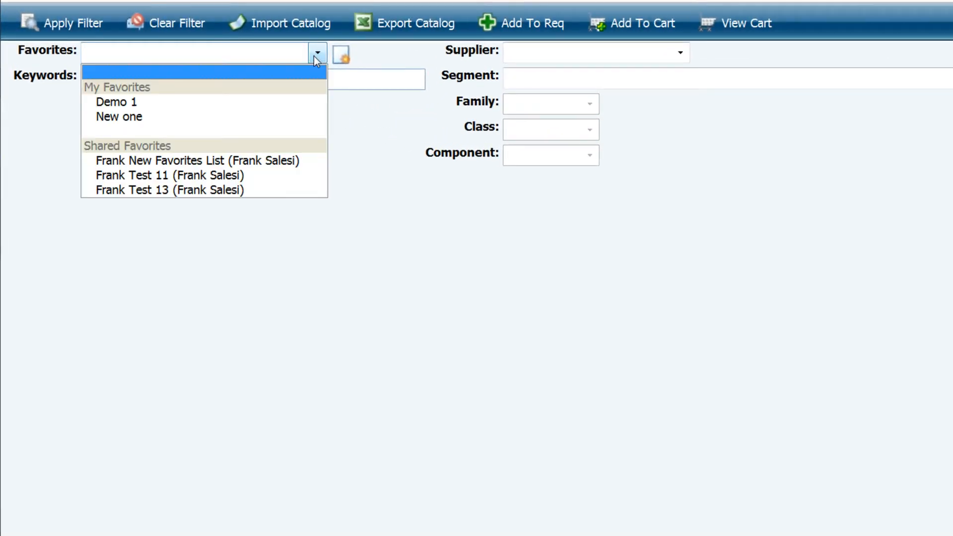
left_click(263, 101)
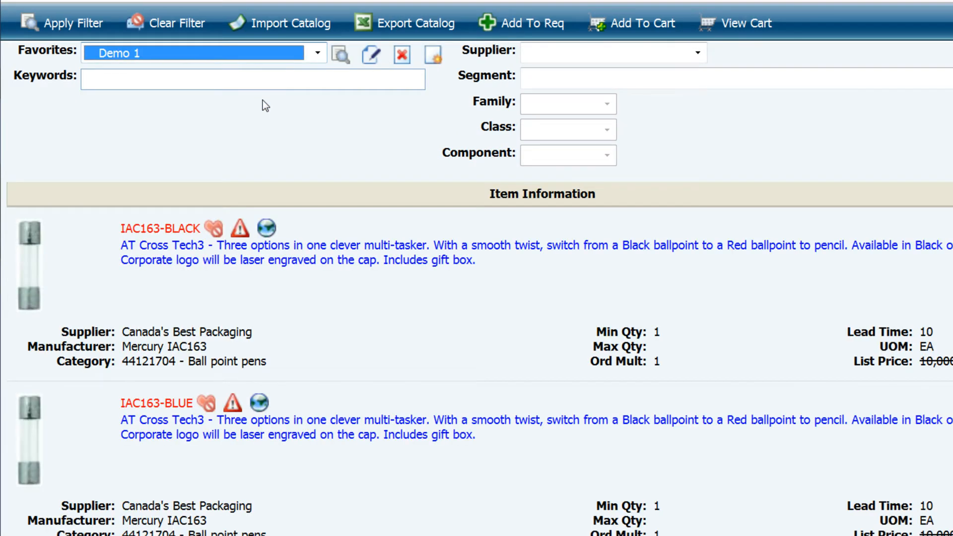
left_click(297, 54)
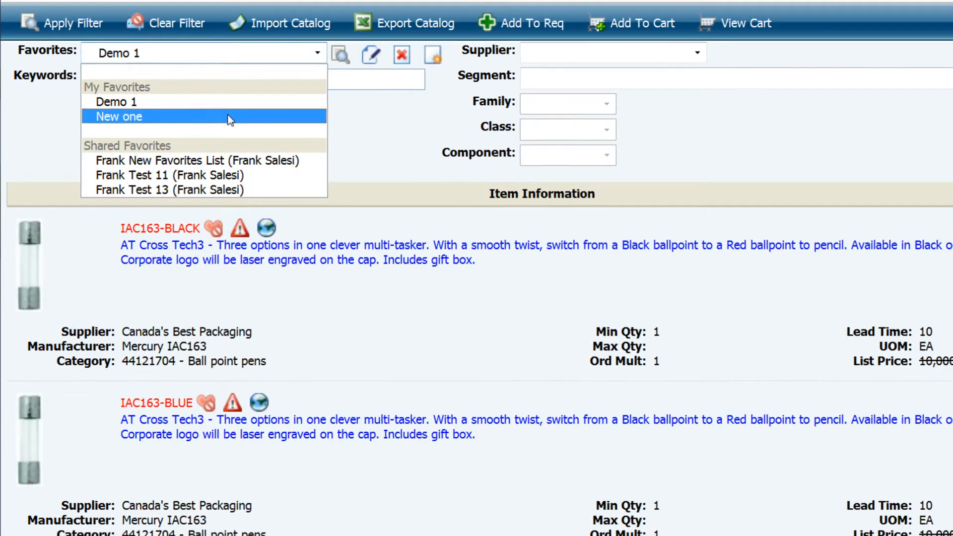
left_click(231, 117)
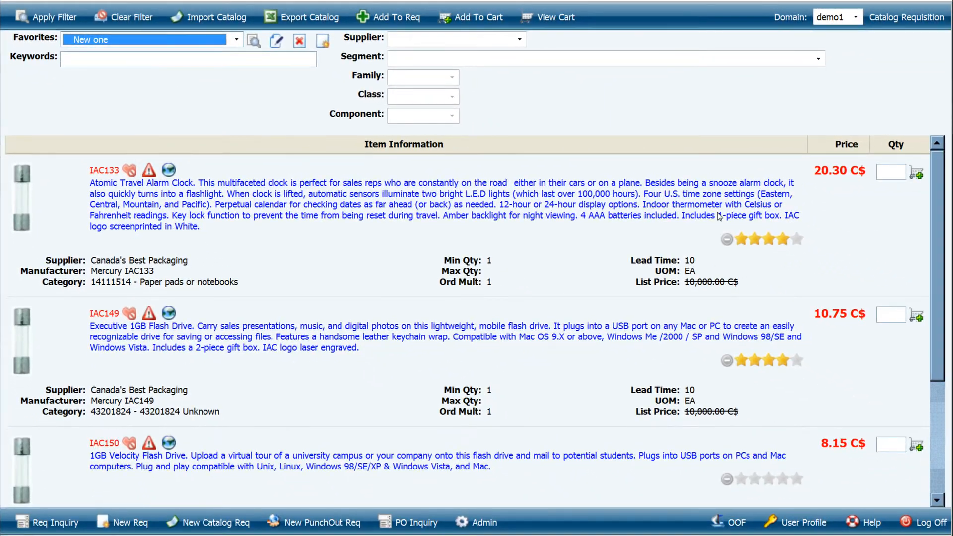
Step: Create a new favorites list named "Demo 2", share it with the VP of Finance and save it
mouse_move(945, 262)
left_mouse_down()
mouse_move(938, 357)
mouse_move(934, 258)
left_mouse_up()
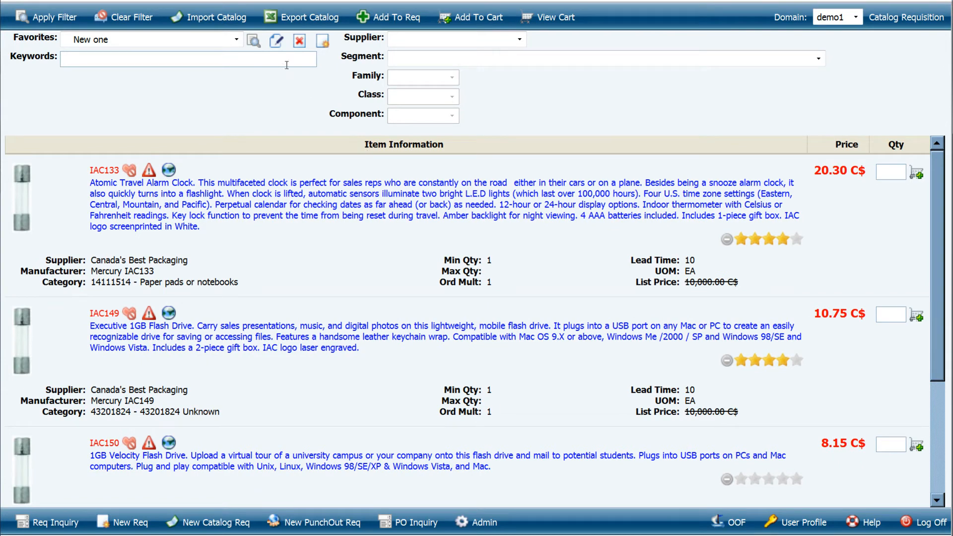
left_click(323, 40)
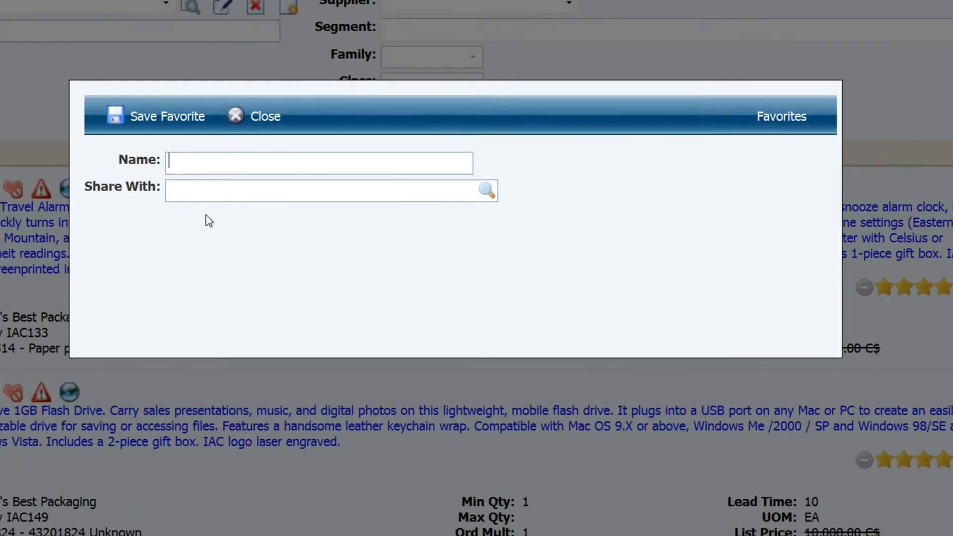
type("Demo 2")
key("Tab")
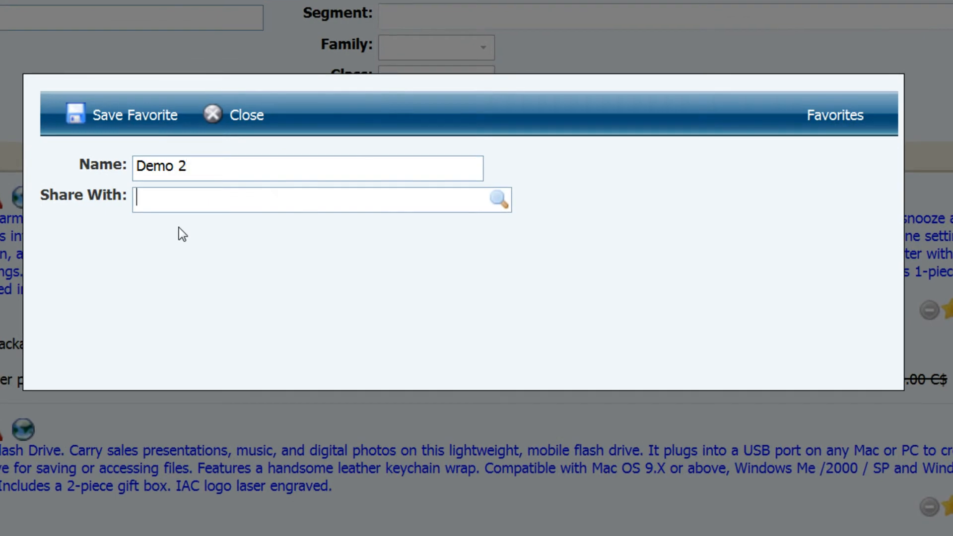
type("carpe")
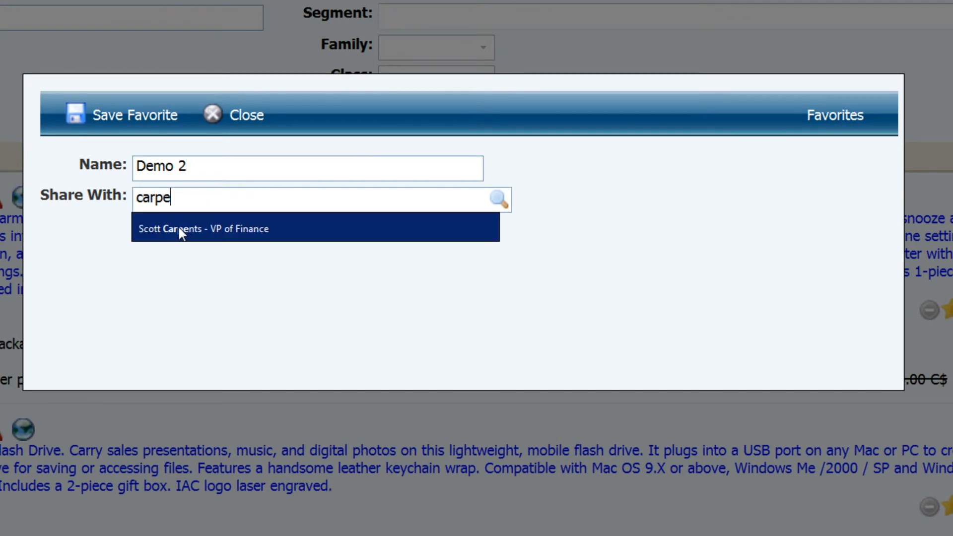
left_click(179, 228)
left_click(148, 128)
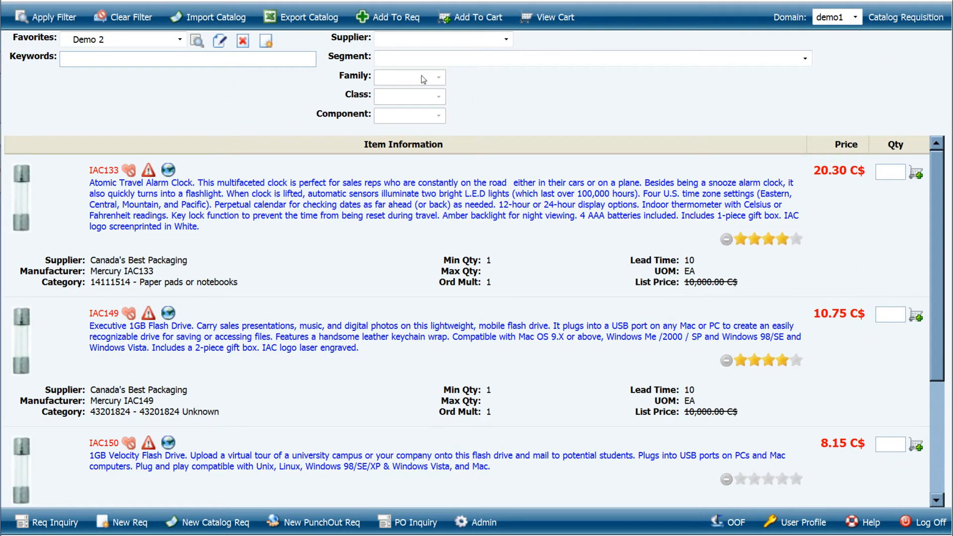
Step: Filter the catalog by supplier Canada's Best Packaging and segment Domestic Appliances and Supplies and Consumer Electronic Products
left_click(422, 39)
left_click(417, 87)
left_click(596, 58)
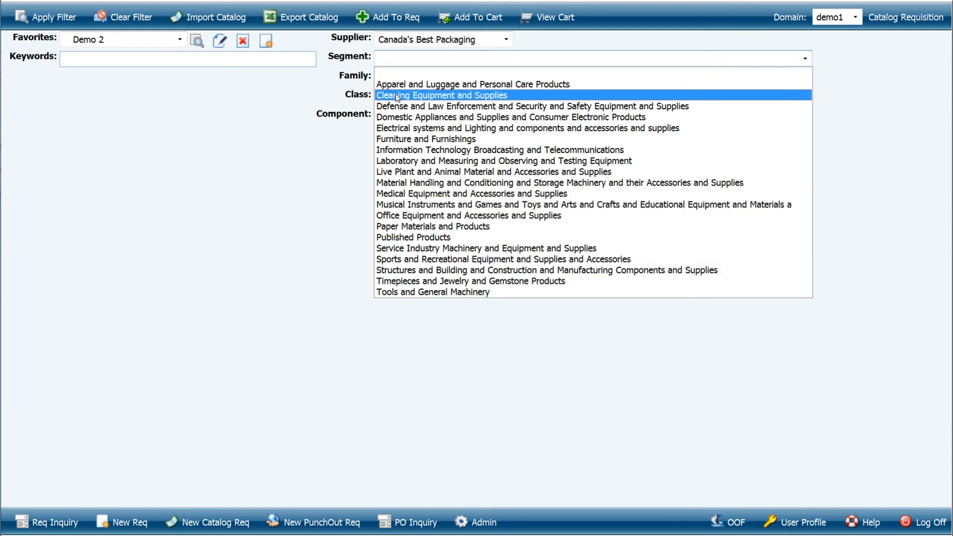
left_click(437, 119)
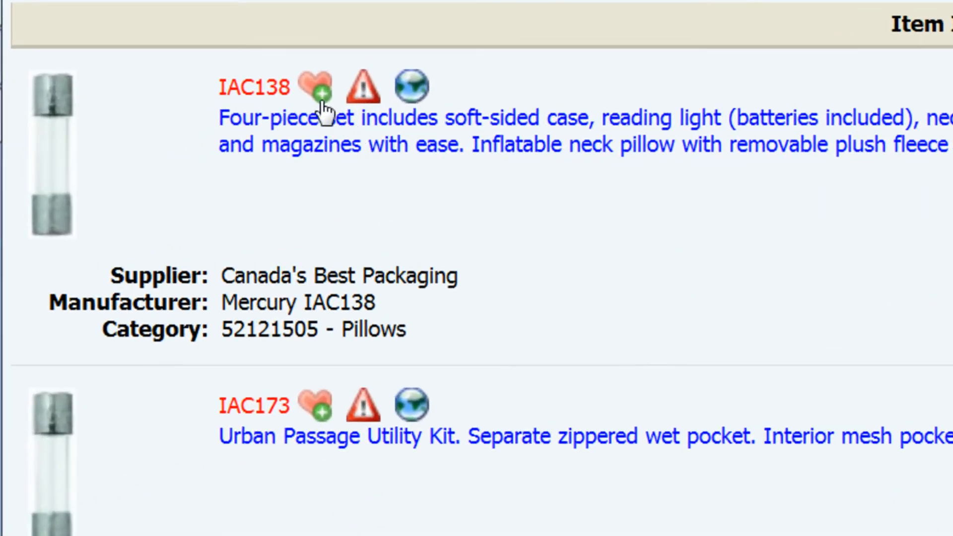
Step: Add items IAC138 and IAC173 to the Demo 2 favorites list and show that list's items
left_click(202, 143)
left_click(201, 337)
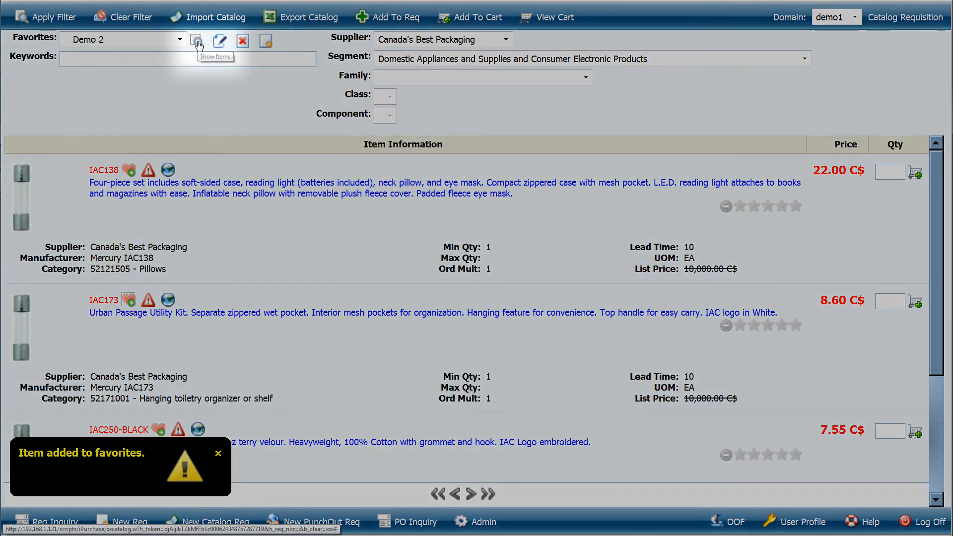
left_click(198, 42)
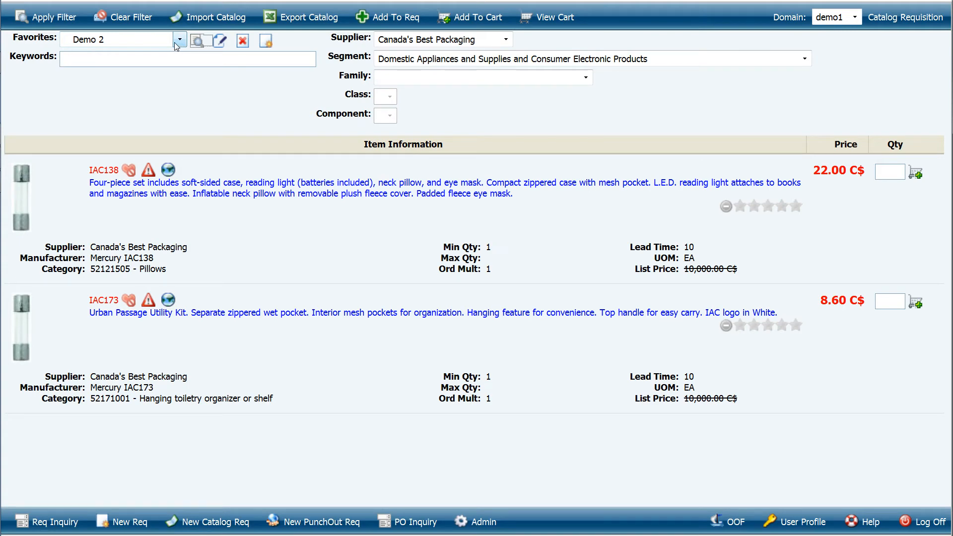
Step: Review the name and sharing settings of the Demo 2 favorites list, closing them without saving
left_click(220, 41)
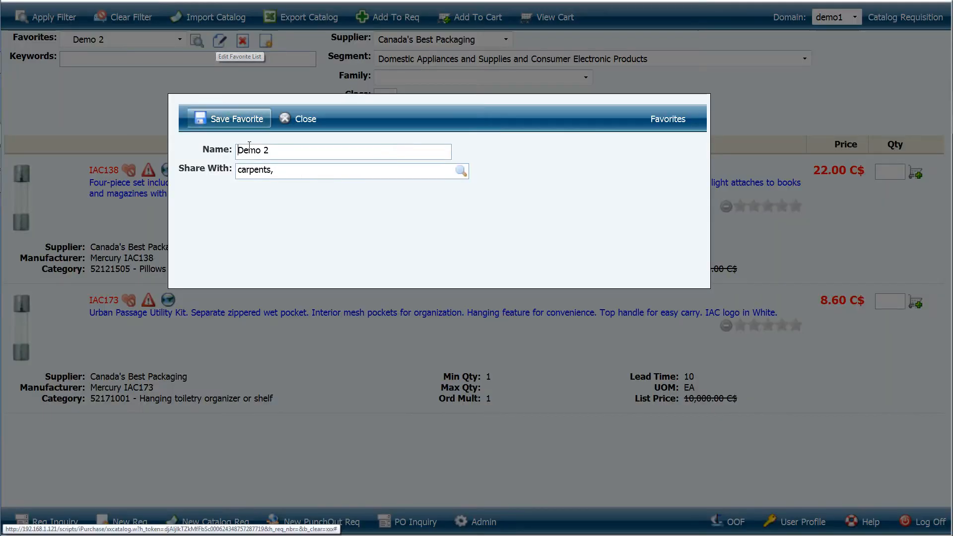
left_click(304, 119)
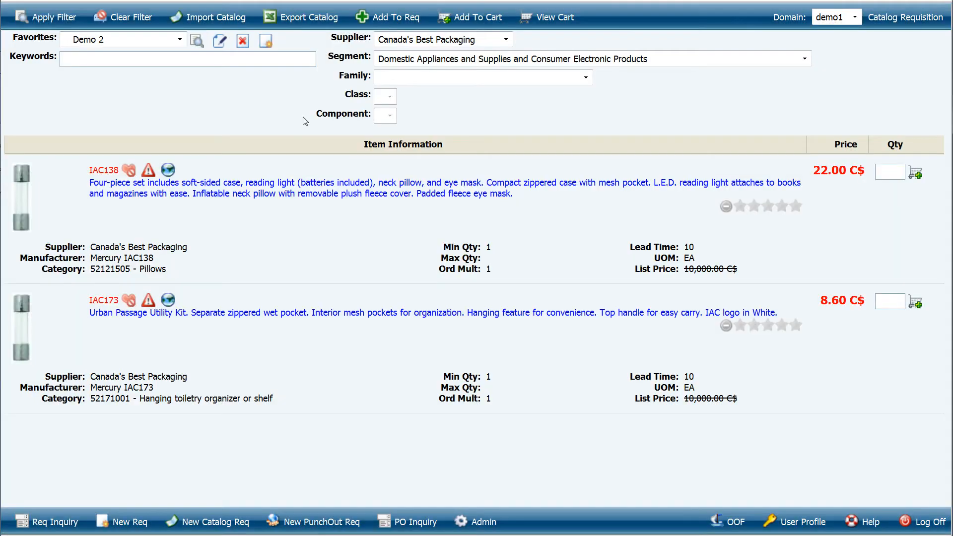
Step: Review the shopping cart's items, supplier totals and grand total, and check out the cart
left_click(530, 23)
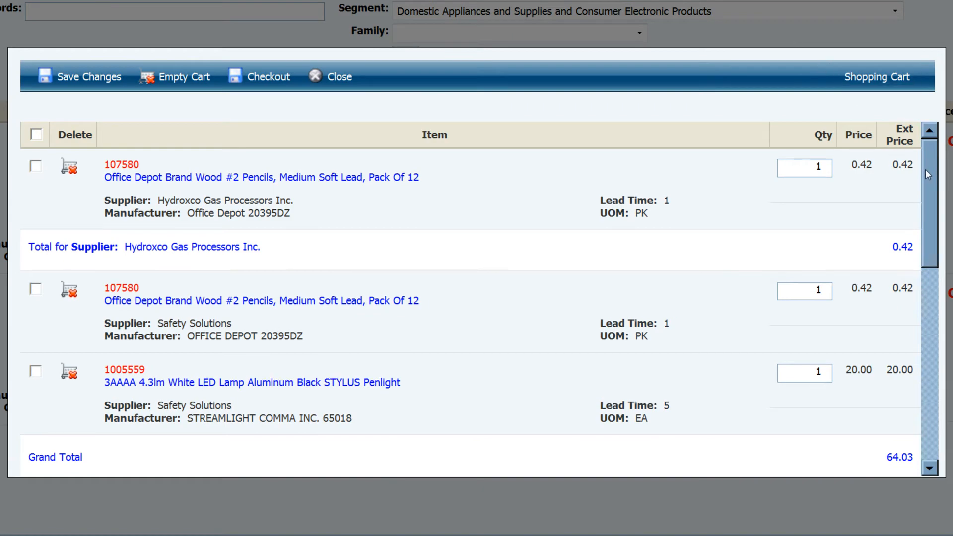
left_click_drag(926, 169, 921, 366)
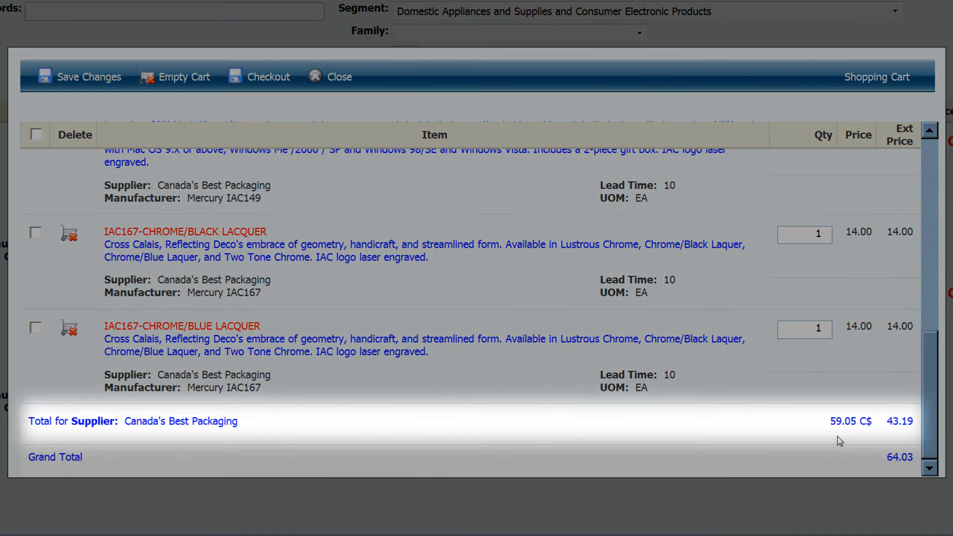
left_click_drag(831, 422, 869, 427)
left_click(852, 429)
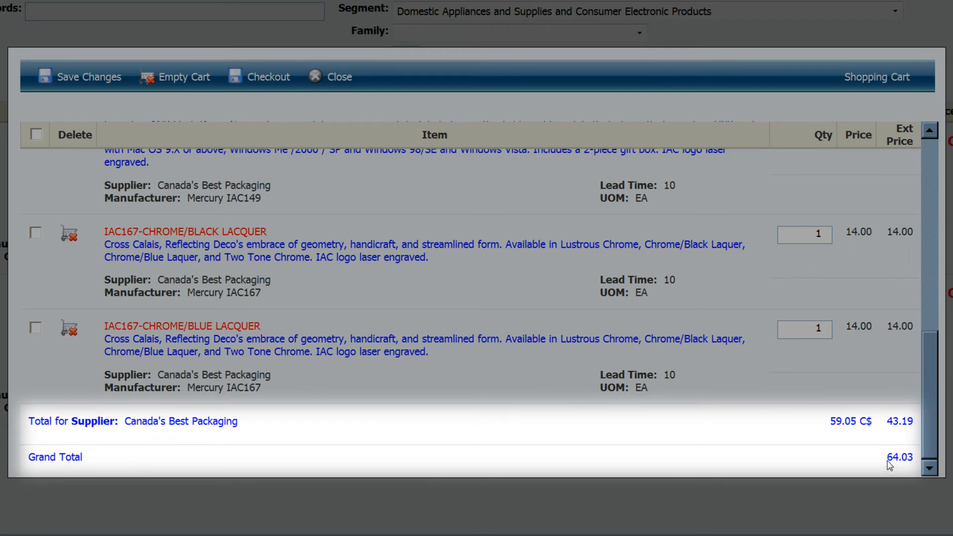
left_click_drag(930, 451, 928, 256)
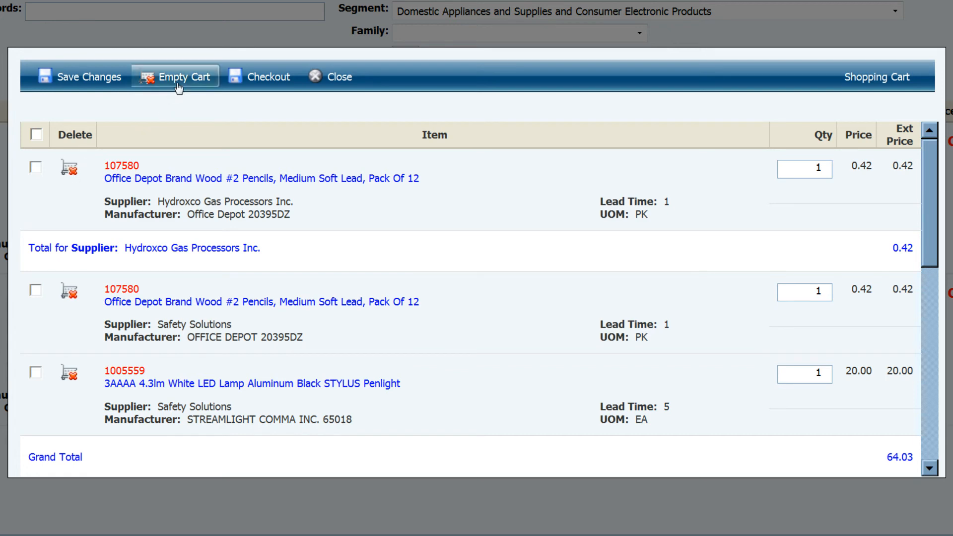
left_click(254, 79)
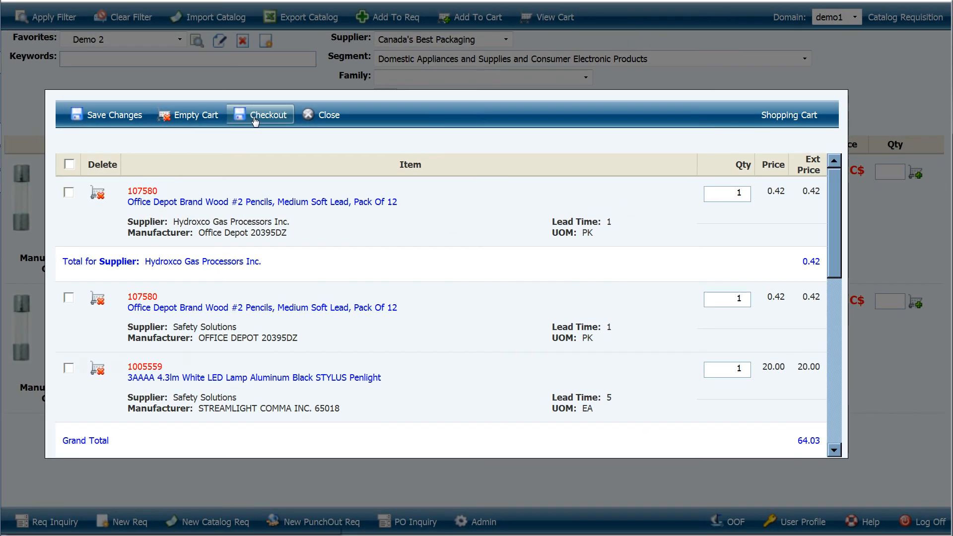